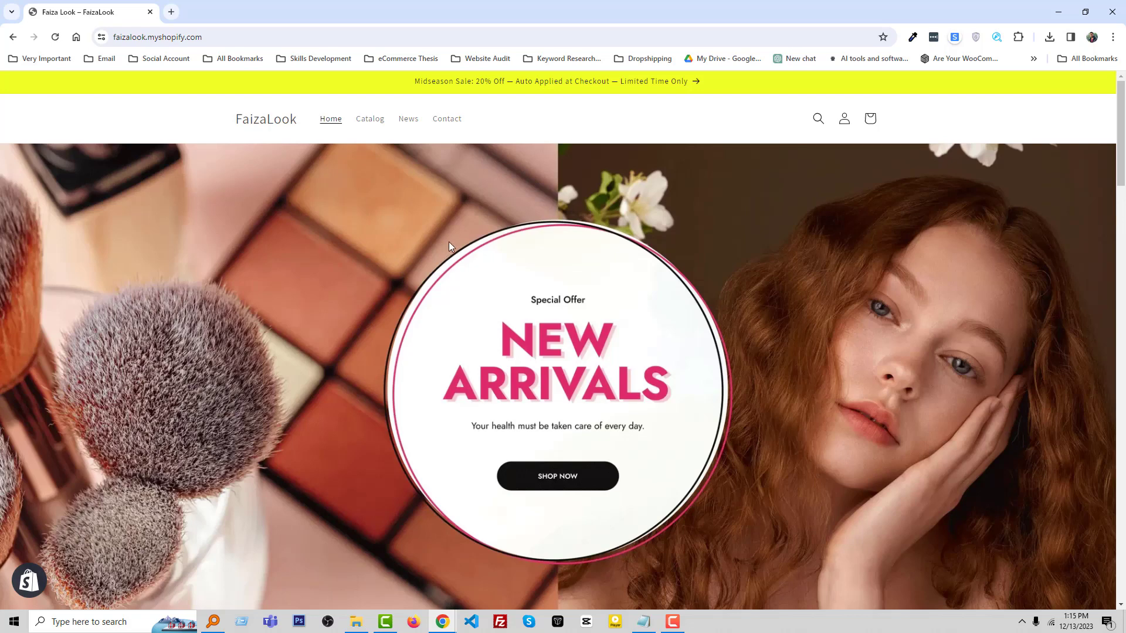
From Online Store > Themes, open the live Dawn theme's customizer in a new tab.
key("ctrl+shift+t")
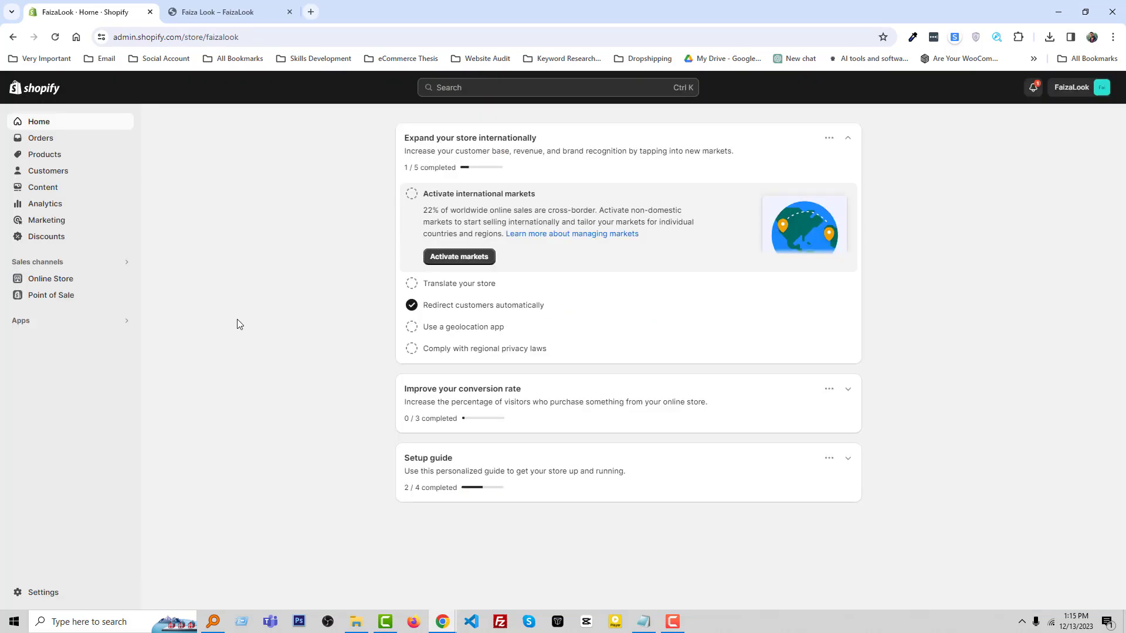
left_click(53, 279)
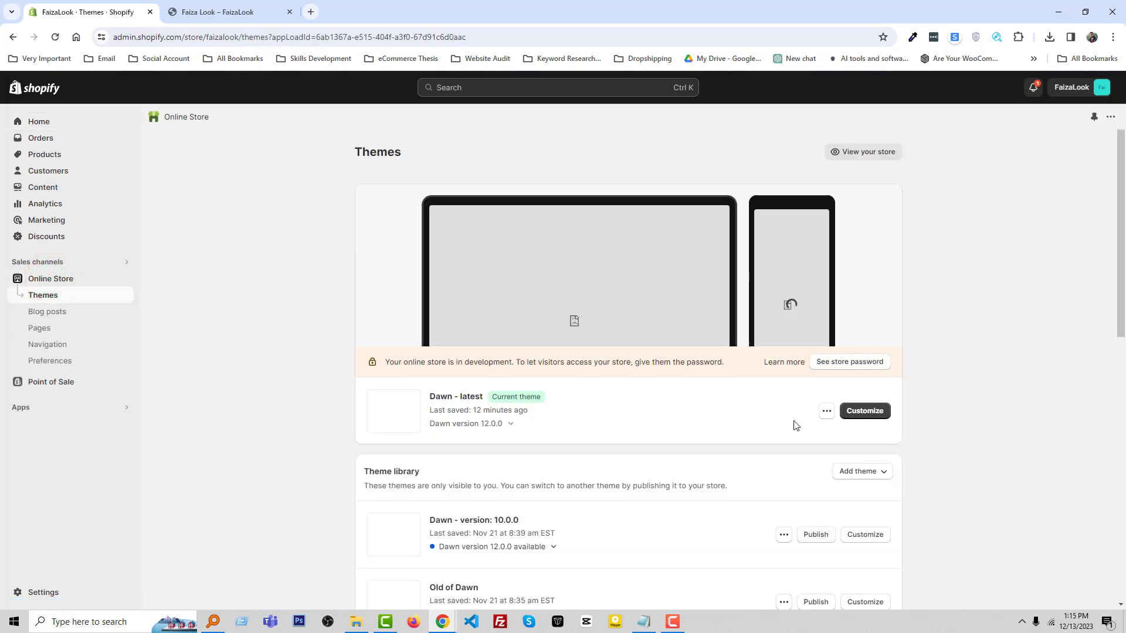
right_click(867, 412)
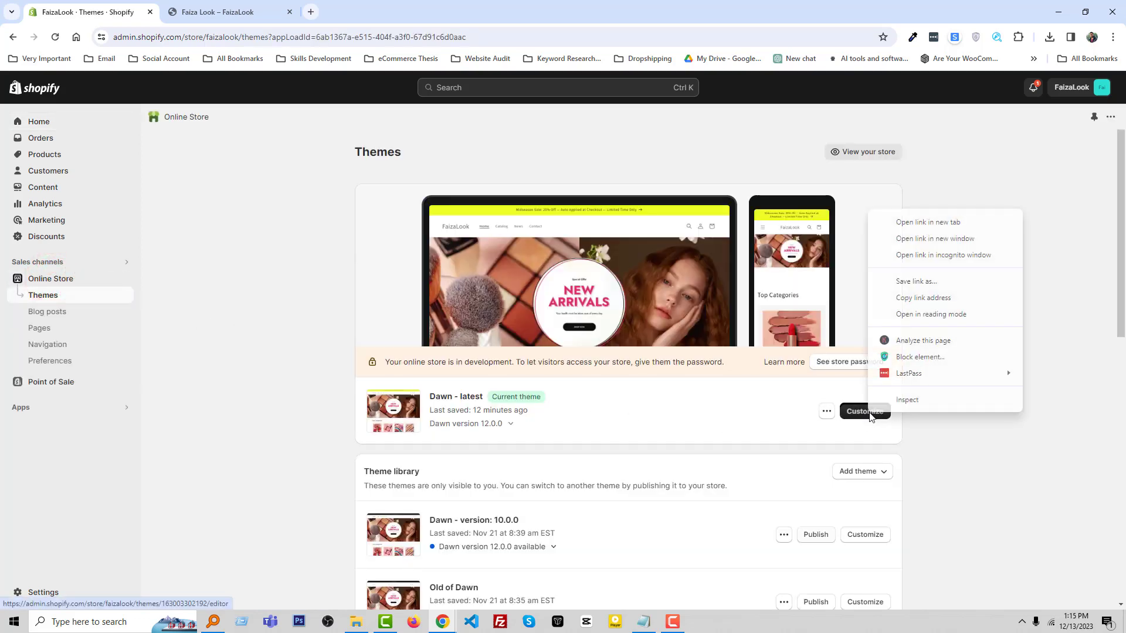
left_click(917, 223)
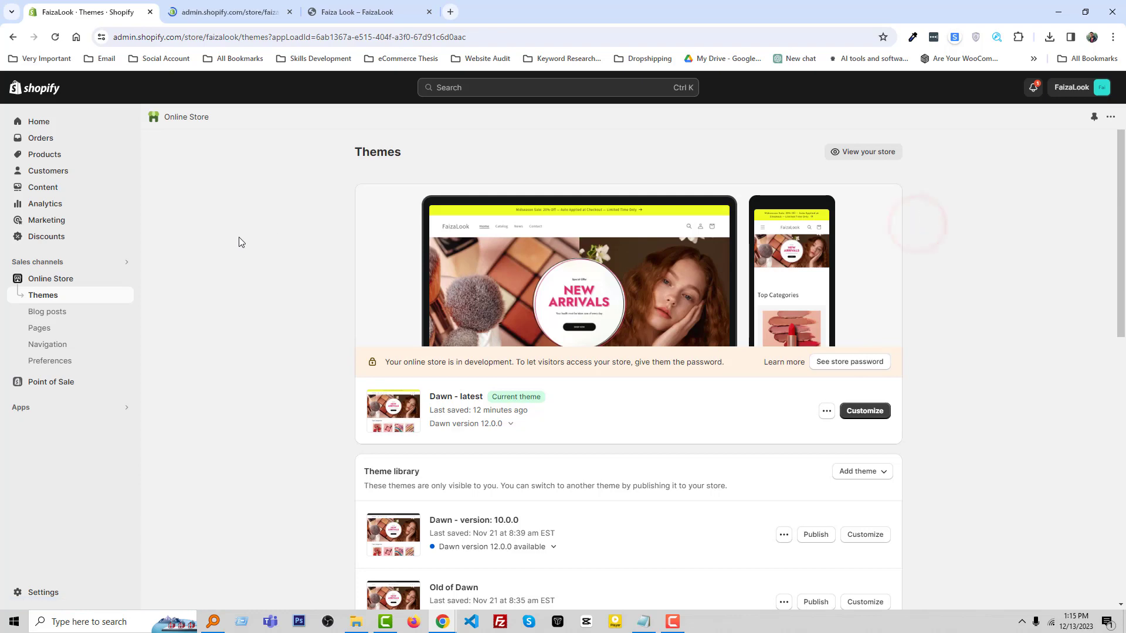
left_click(234, 11)
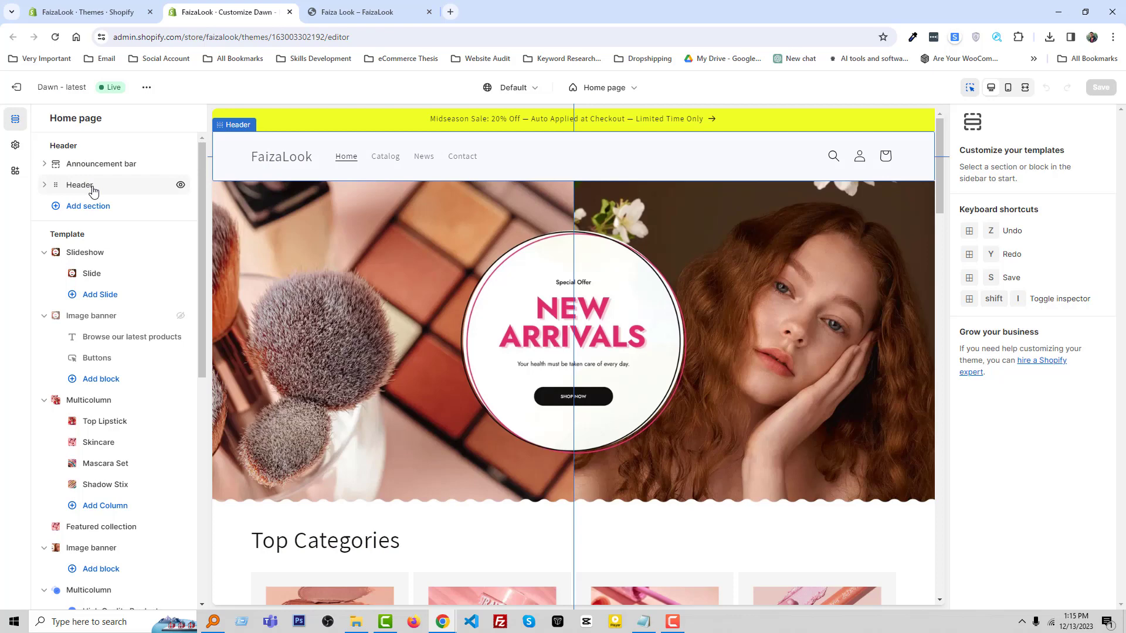
Start adding a new file in the Dawn theme's Sections folder.
left_click(97, 14)
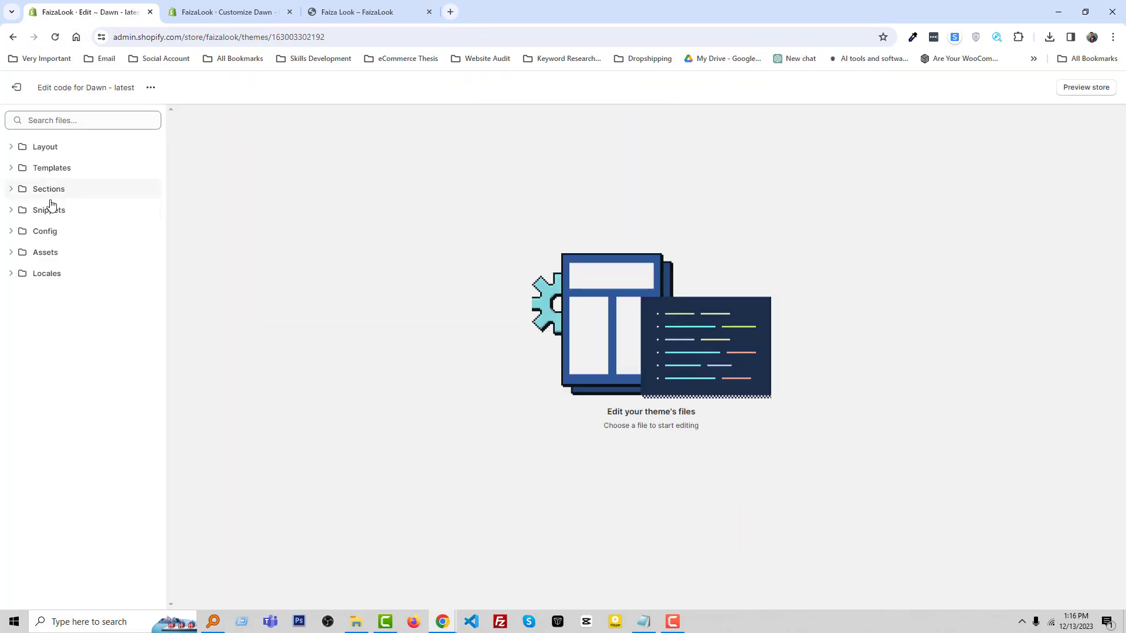
left_click(11, 192)
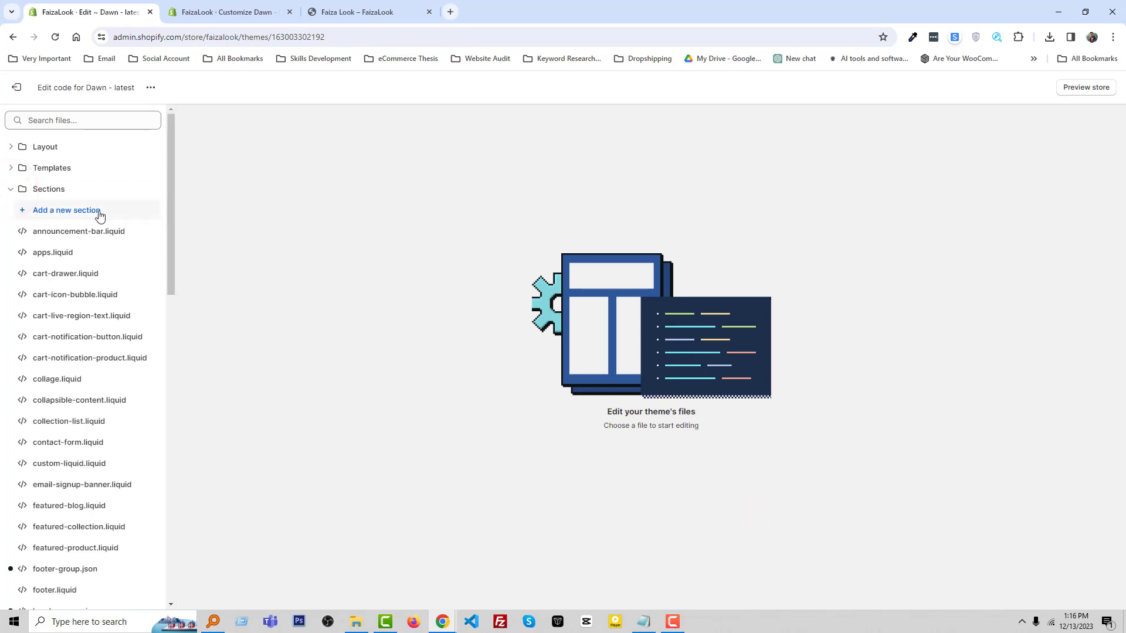
left_click(99, 215)
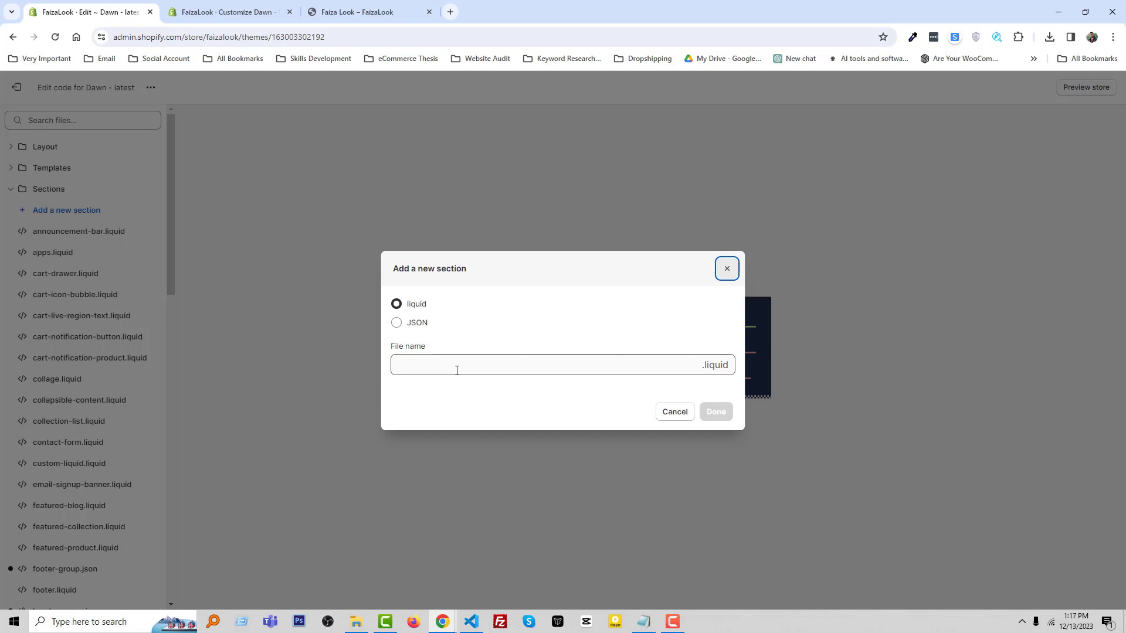
Name the new section file countdown-timer and create it.
left_click(456, 370)
type("Countdown Timer")
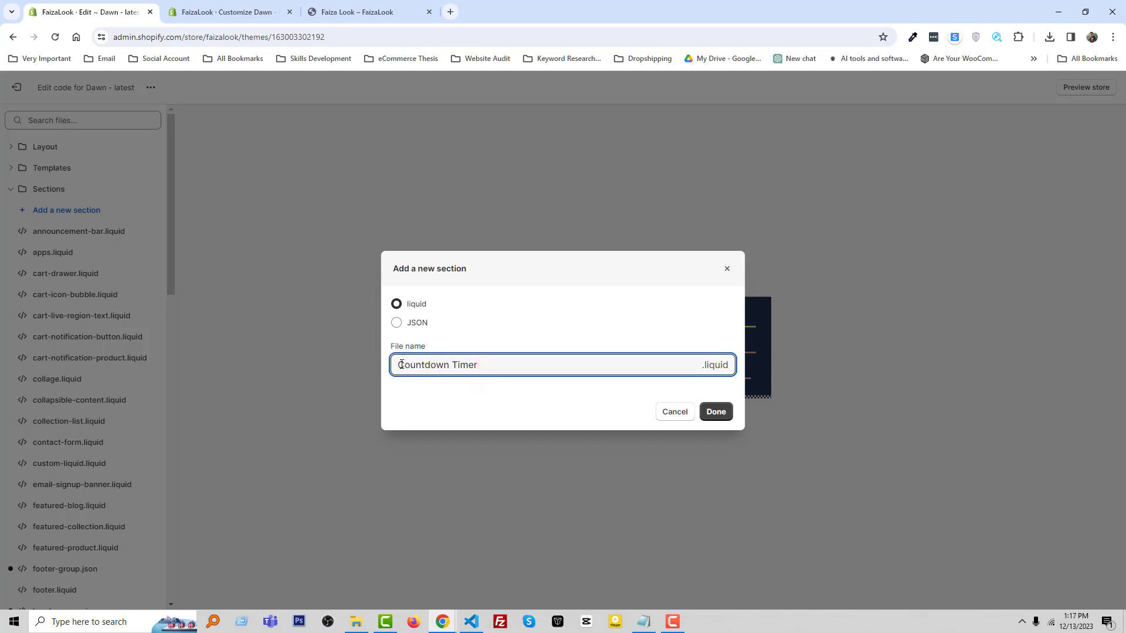
left_click(403, 365)
key("BackSpace")
type("c")
left_click(454, 364)
key("BackSpace")
type("t")
key("BackSpace")
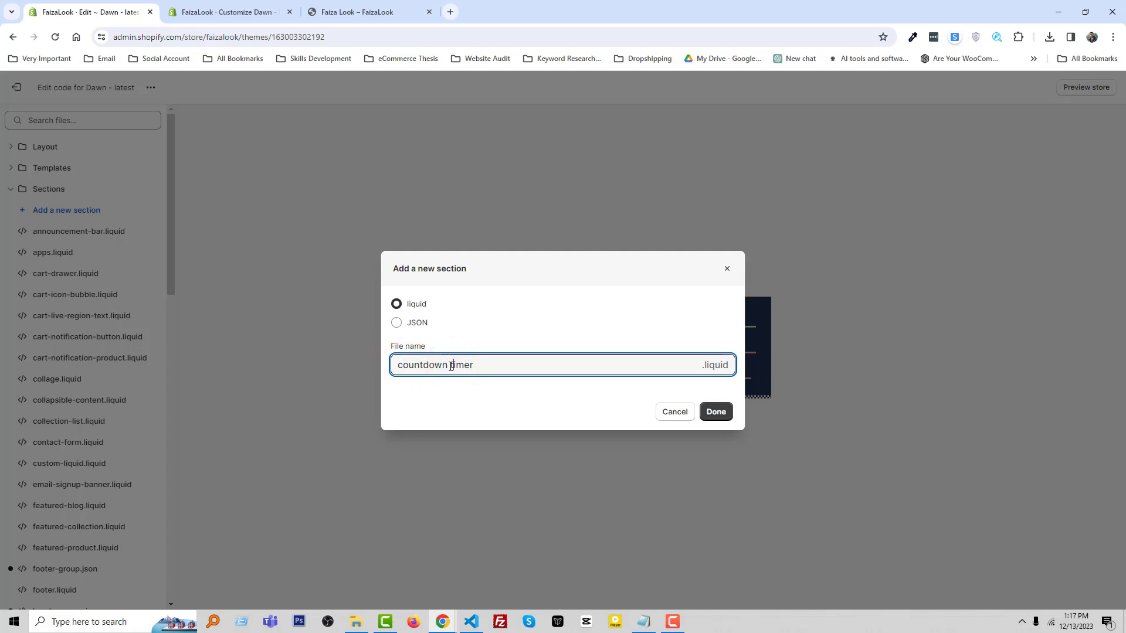
left_click(450, 365)
type("-")
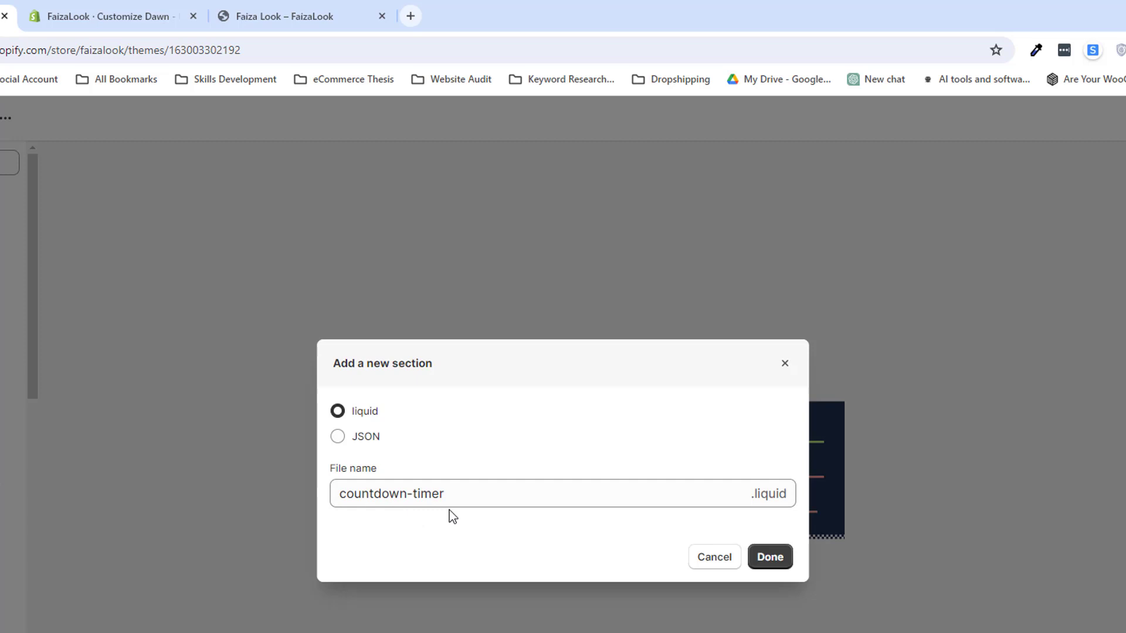
left_click(476, 499)
left_click(473, 536)
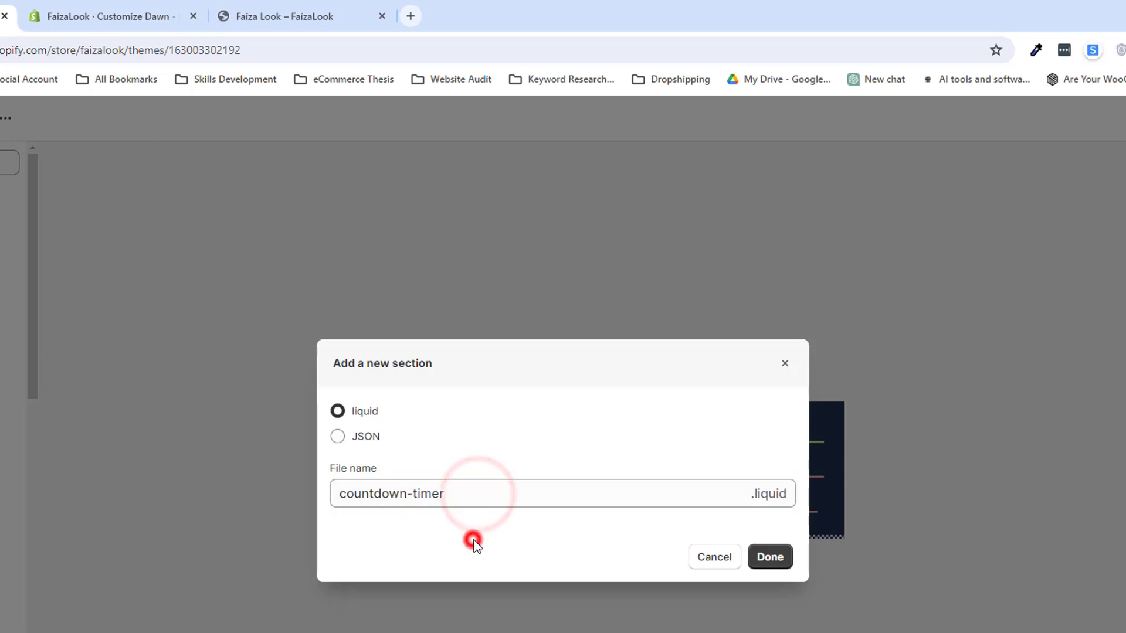
left_click(777, 564)
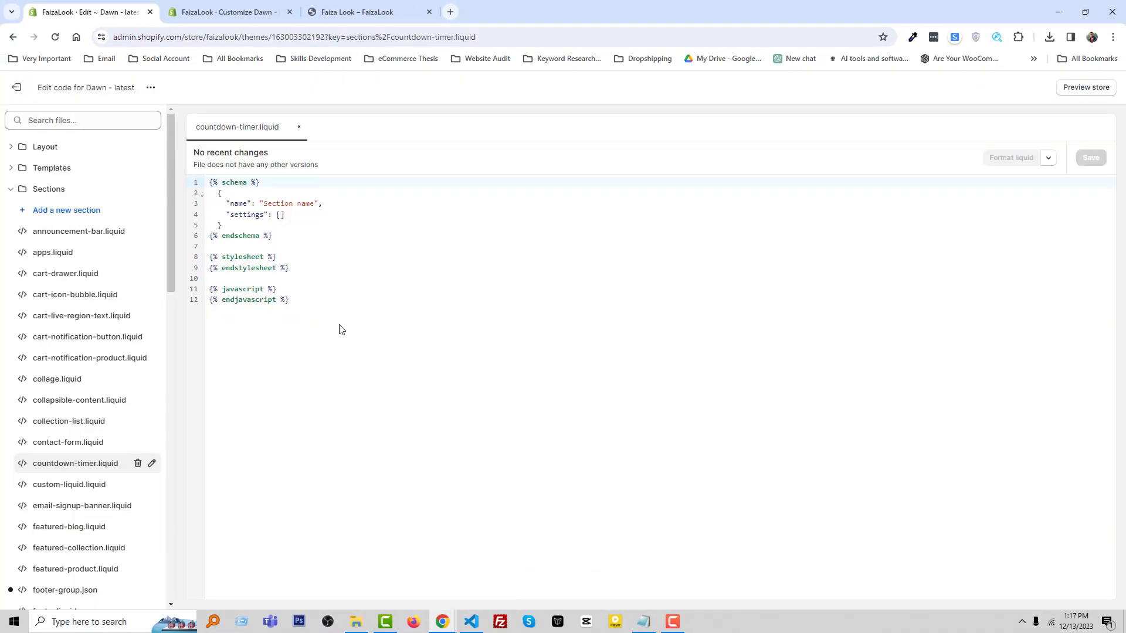
Delete all the starter code from countdown-timer.liquid.
left_click(335, 318)
key("ctrl+a")
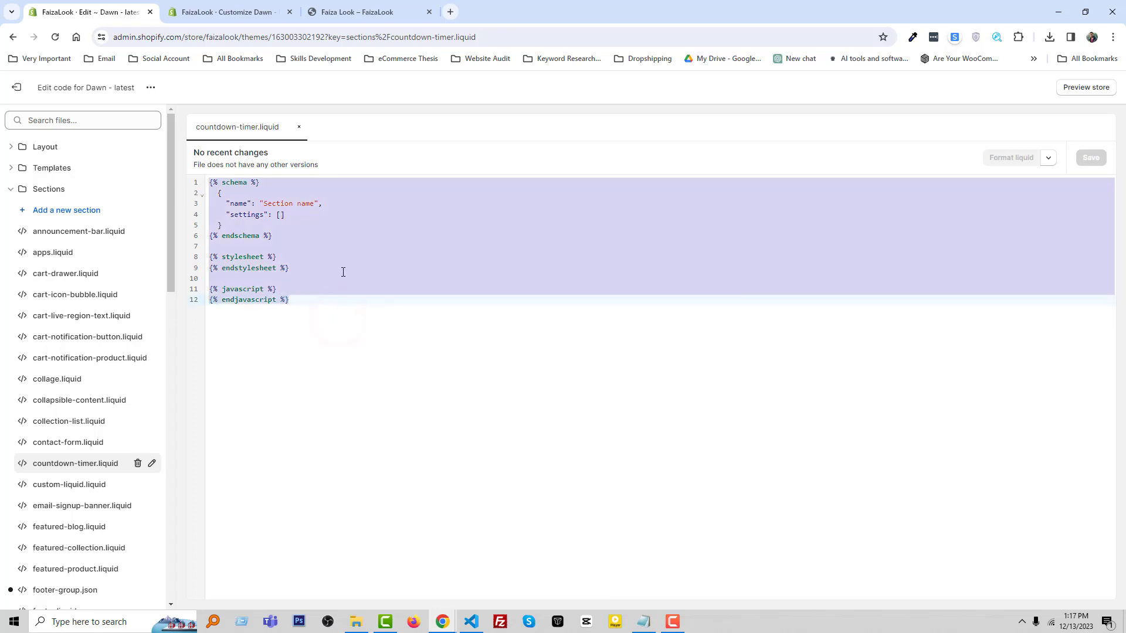
key("BackSpace")
left_click(472, 621)
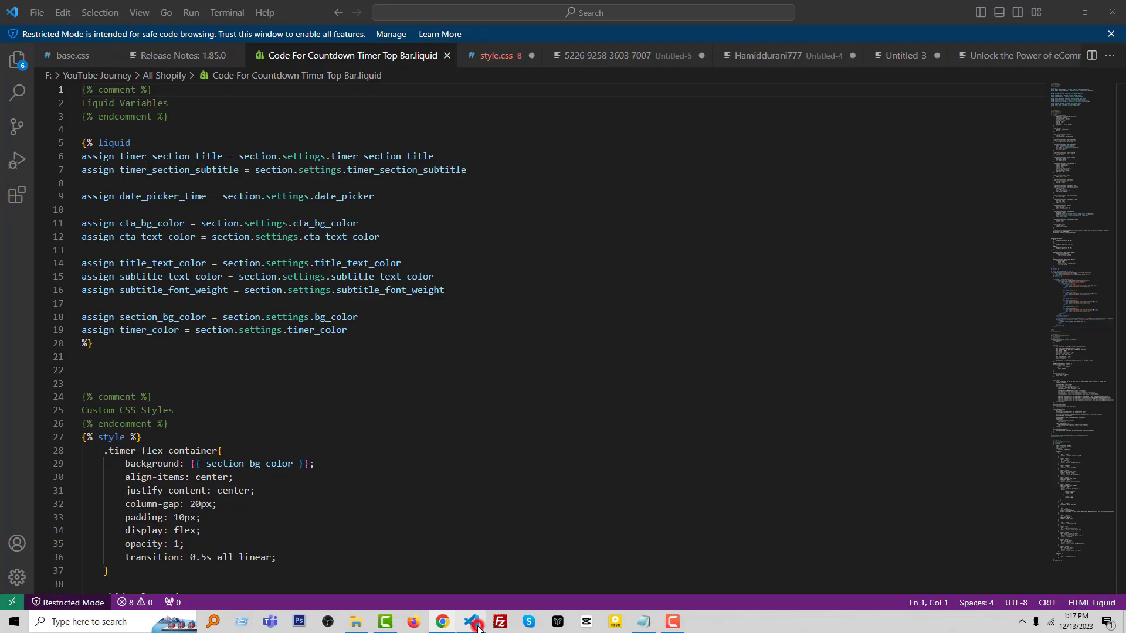
Select and copy all of the Countdown Timer Top Bar code in VS Code.
left_click(490, 456)
key("ctrl+a")
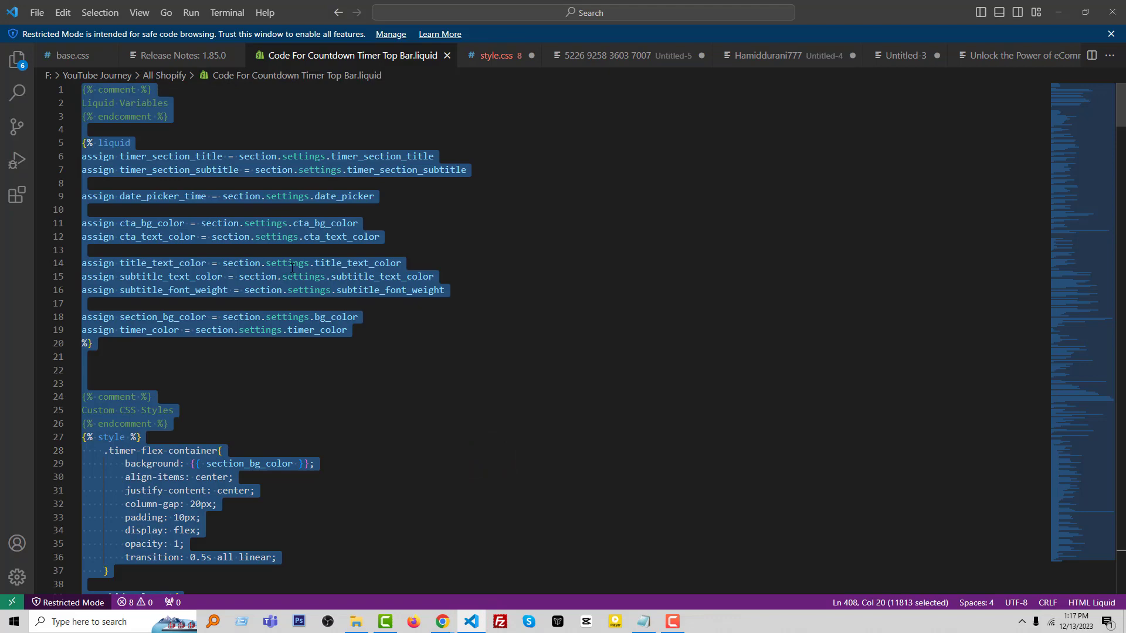
scroll(289, 242, "down", 20)
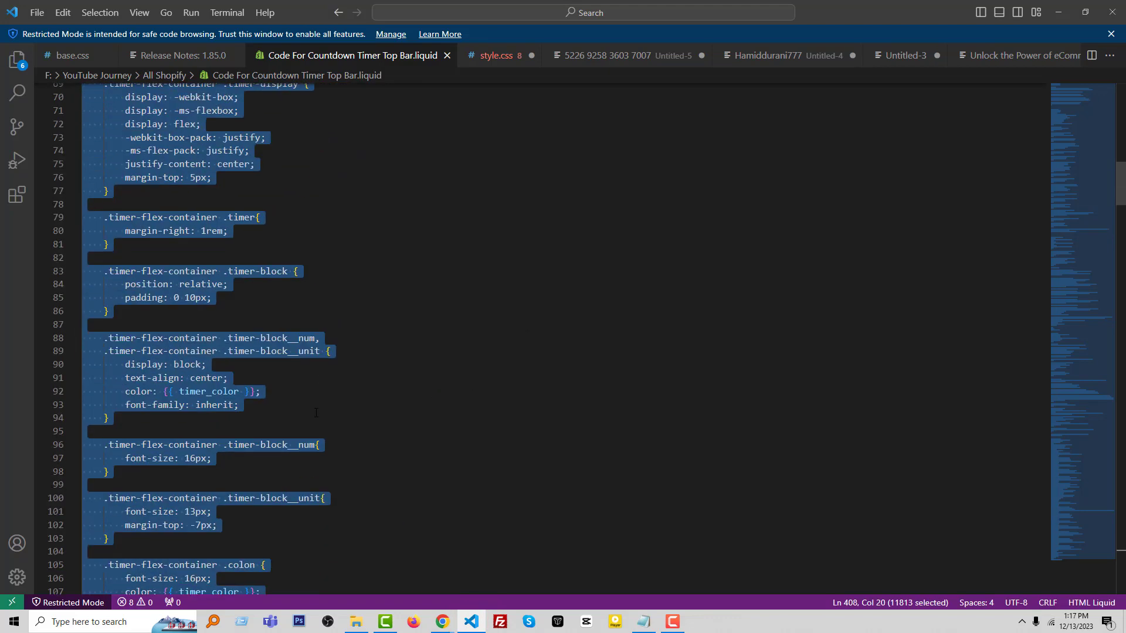
scroll(230, 265, "up", 20)
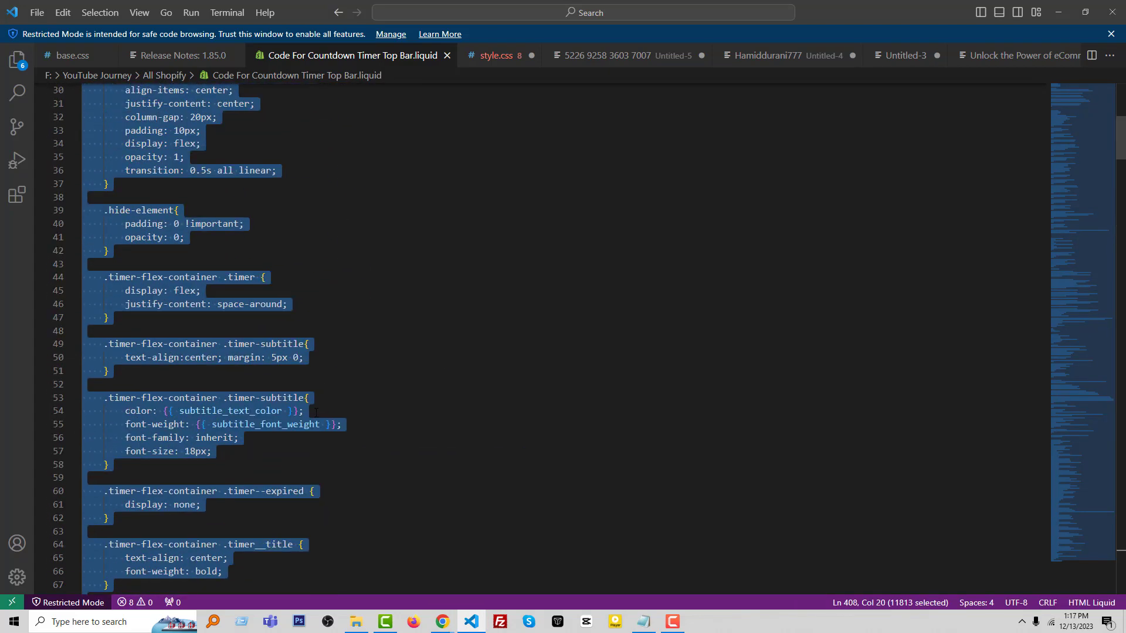
right_click(220, 194)
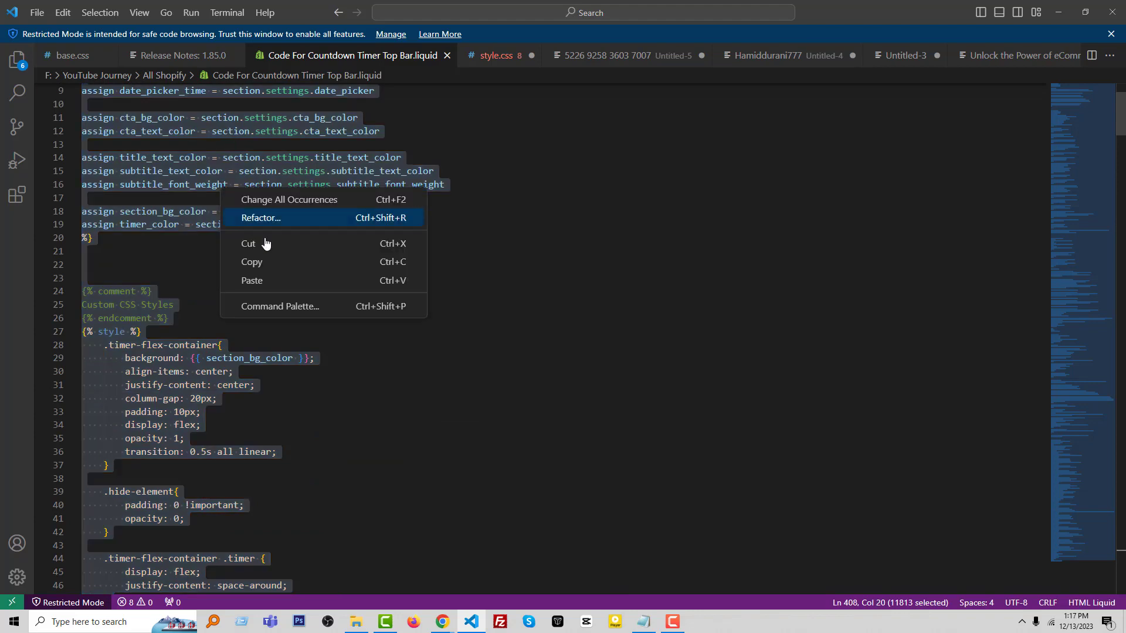
left_click(267, 258)
Paste the timer code into countdown-timer.liquid and save the file.
left_click(442, 622)
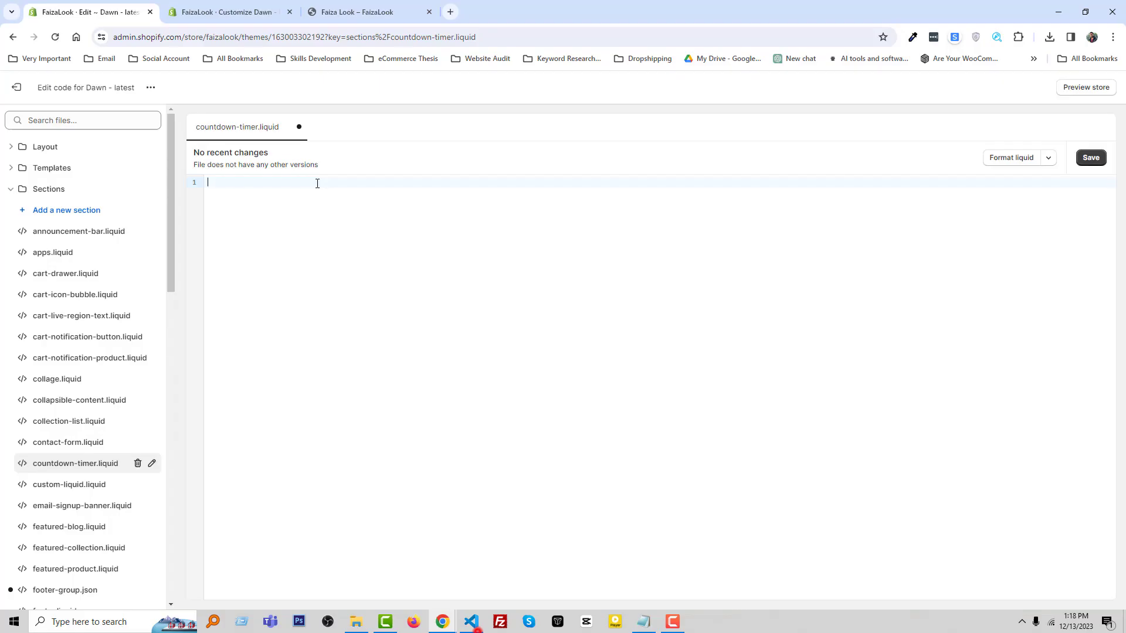
right_click(316, 184)
left_click(353, 298)
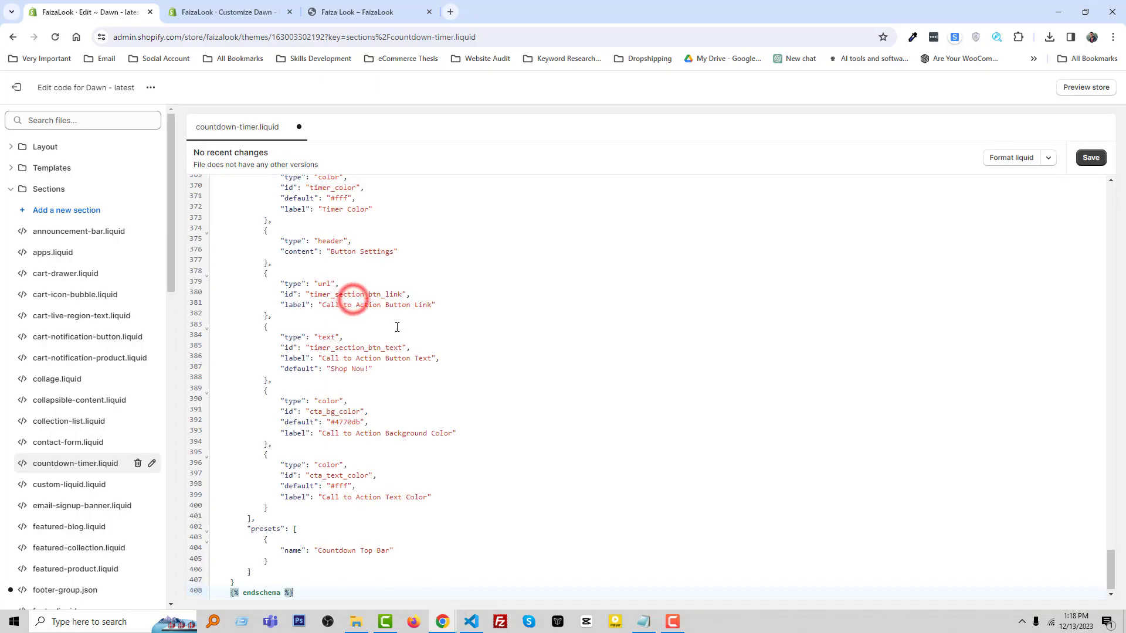
scroll(700, 405, "up", 5)
scroll(700, 406, "up", 10)
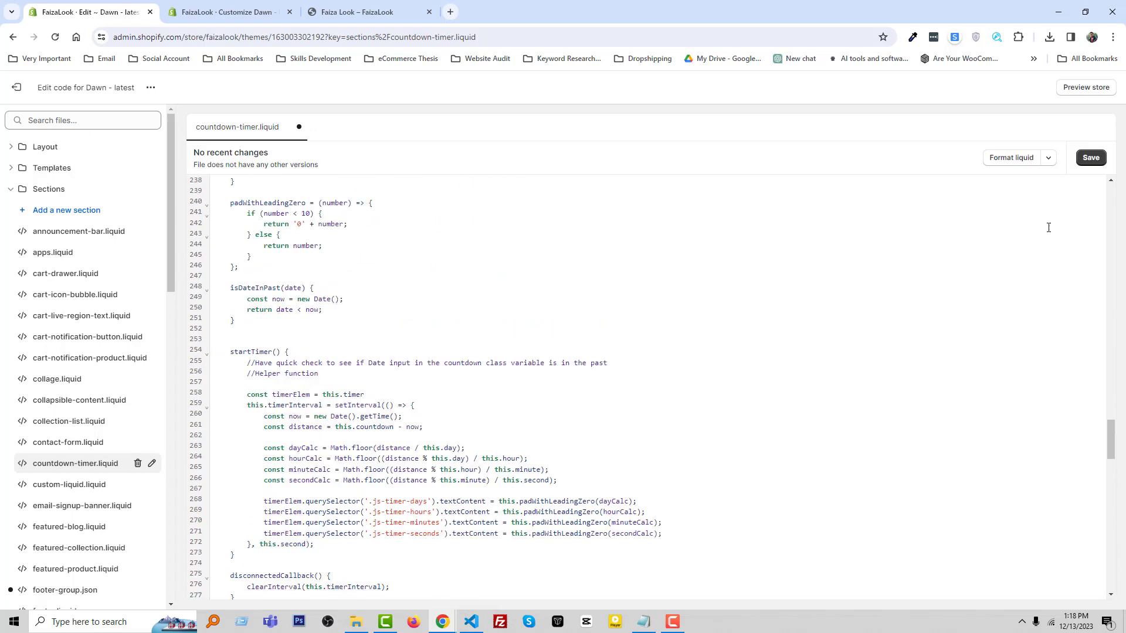
left_click(1093, 158)
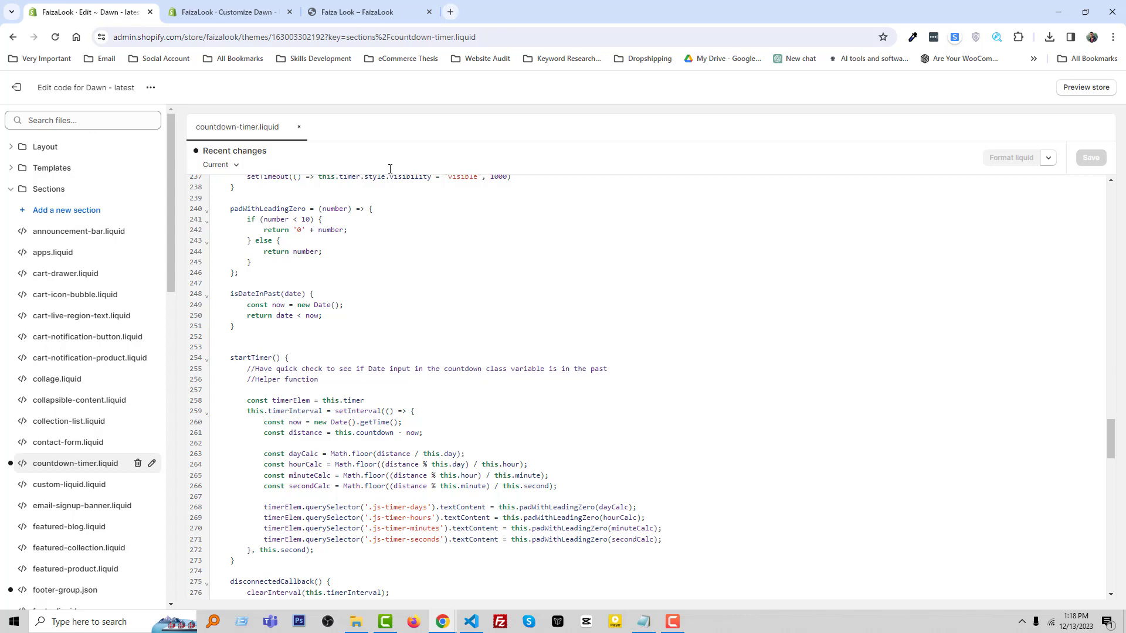
Reload the theme editor and add a Countdown Top Bar section under the Header.
left_click(243, 13)
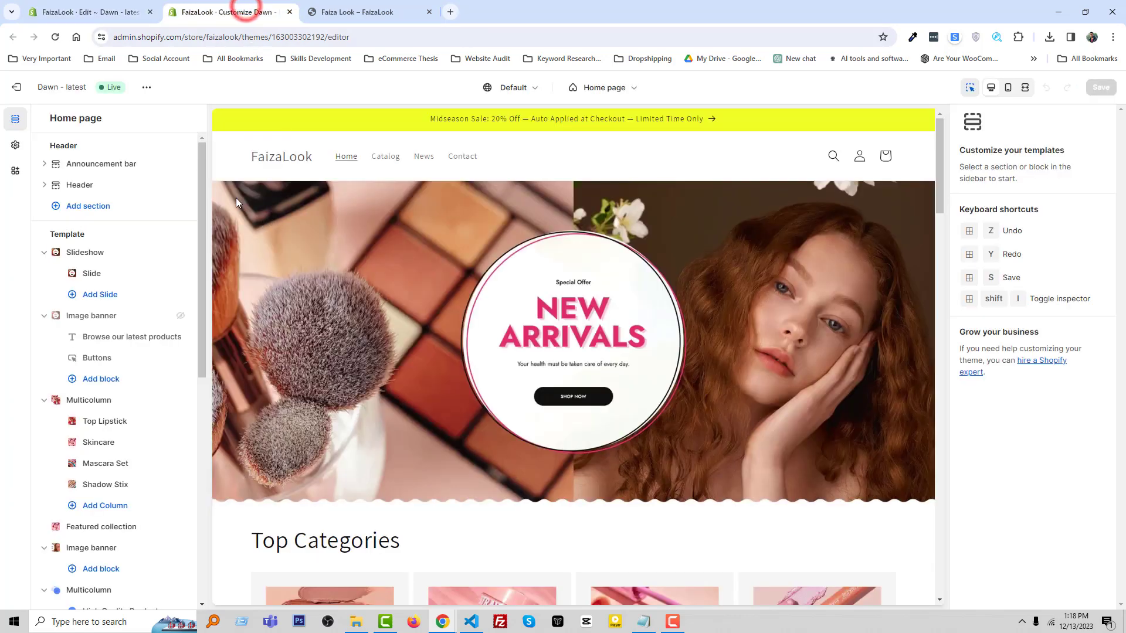
right_click(222, 155)
right_click(178, 113)
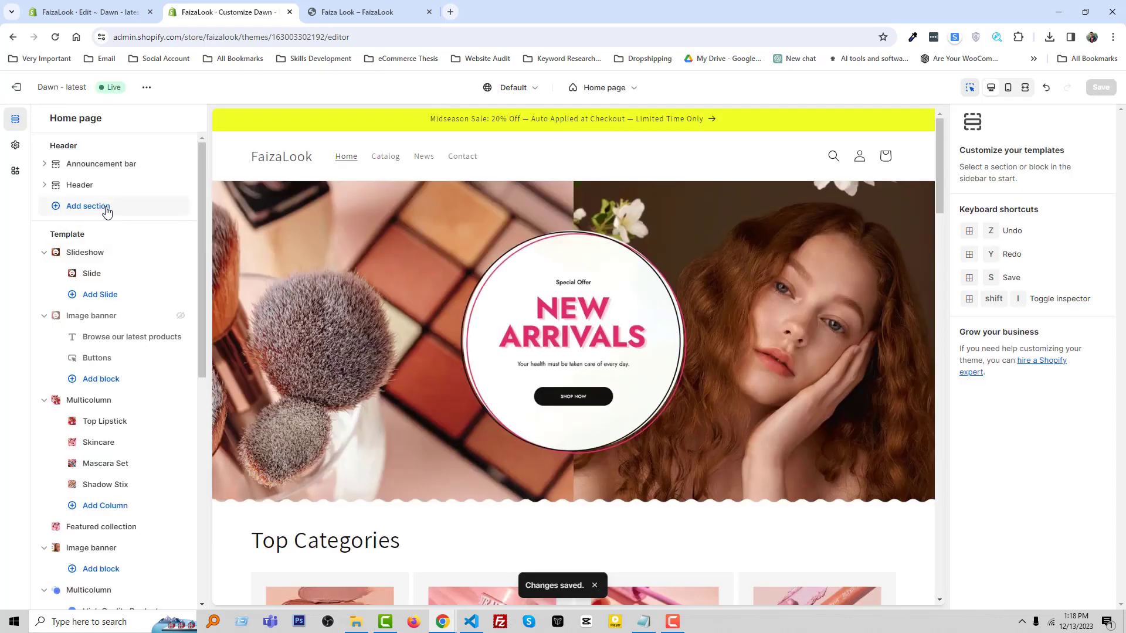
left_click(106, 212)
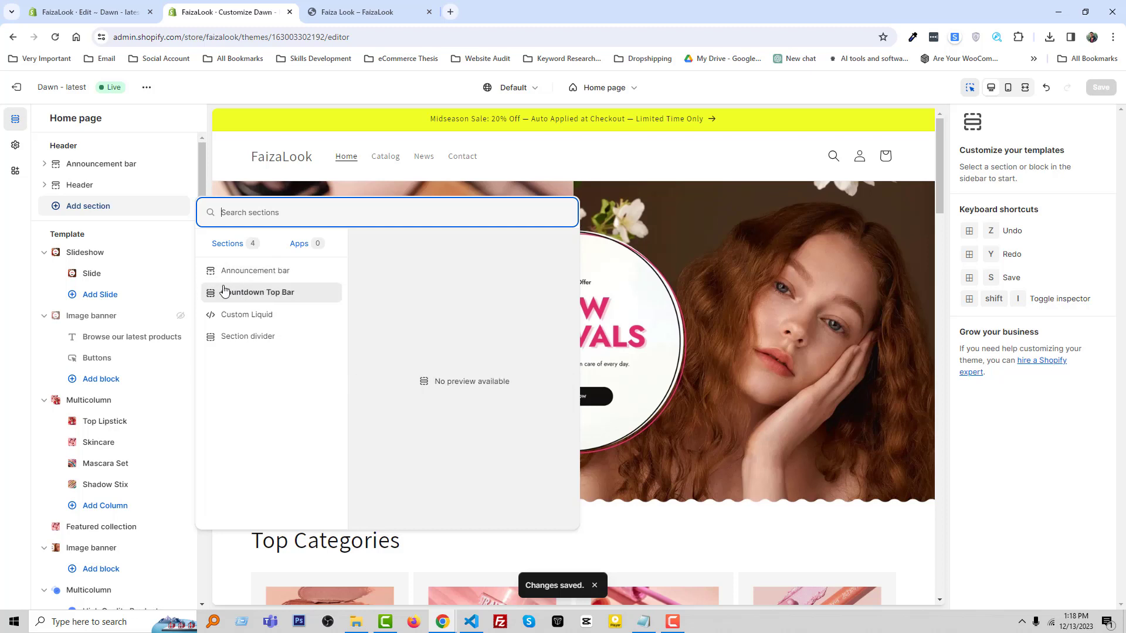
left_click(295, 293)
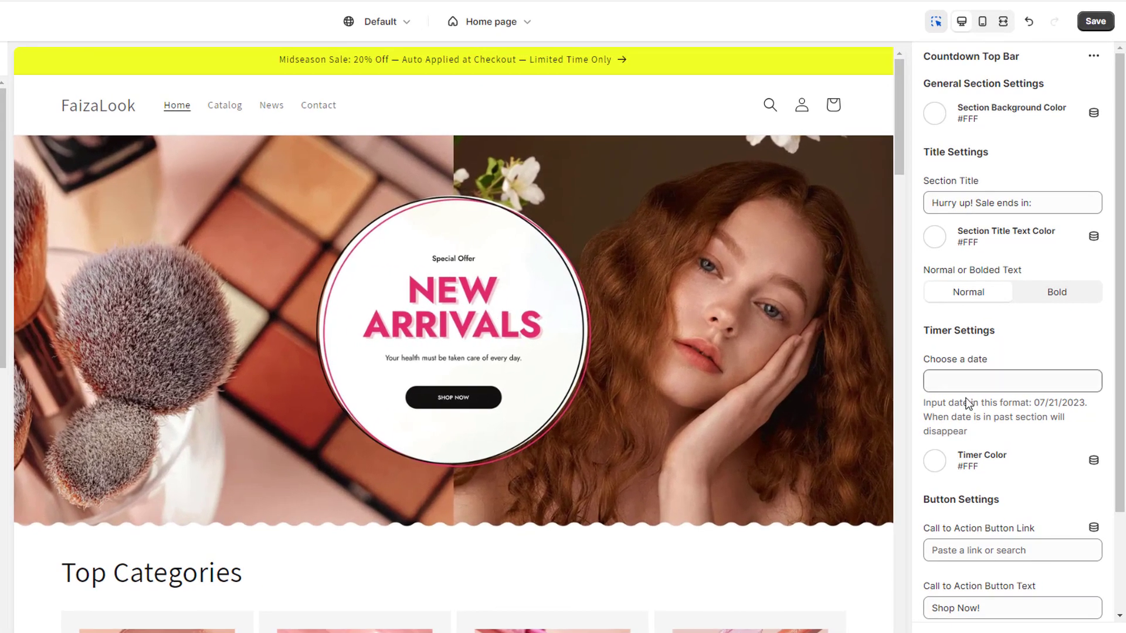
Enter 12/21/2023 as the Countdown Top Bar's end date and save the theme.
left_click_drag(1036, 403, 1063, 405)
right_click(1064, 404)
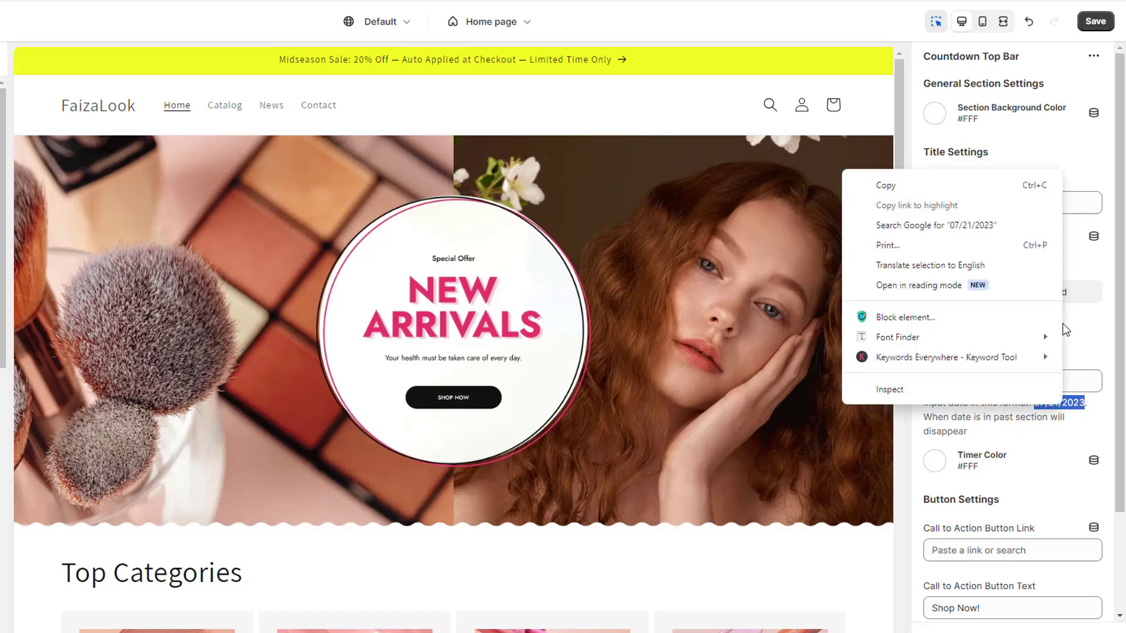
left_click(899, 184)
left_click(985, 386)
key("ctrl+v")
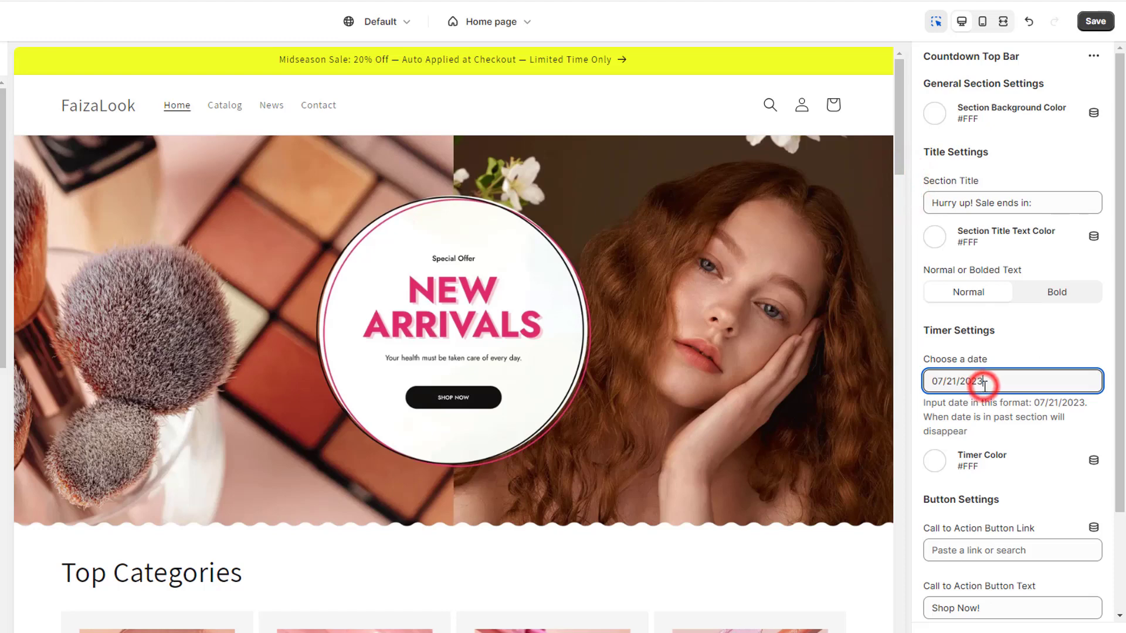
left_click(943, 381)
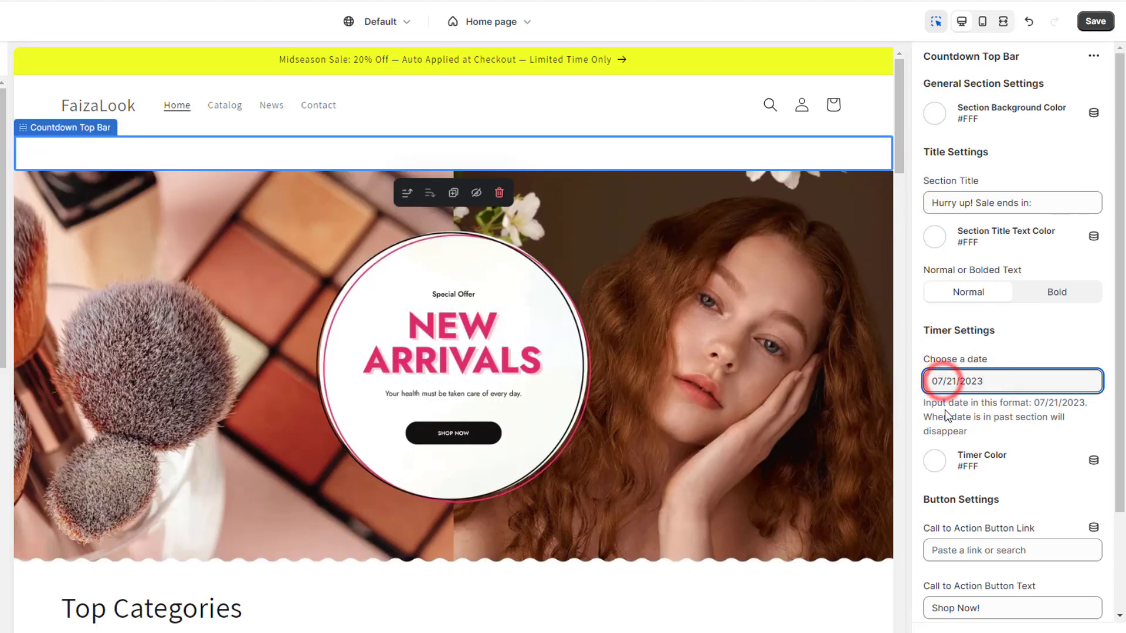
key("BackSpace")
key("BackSpace")
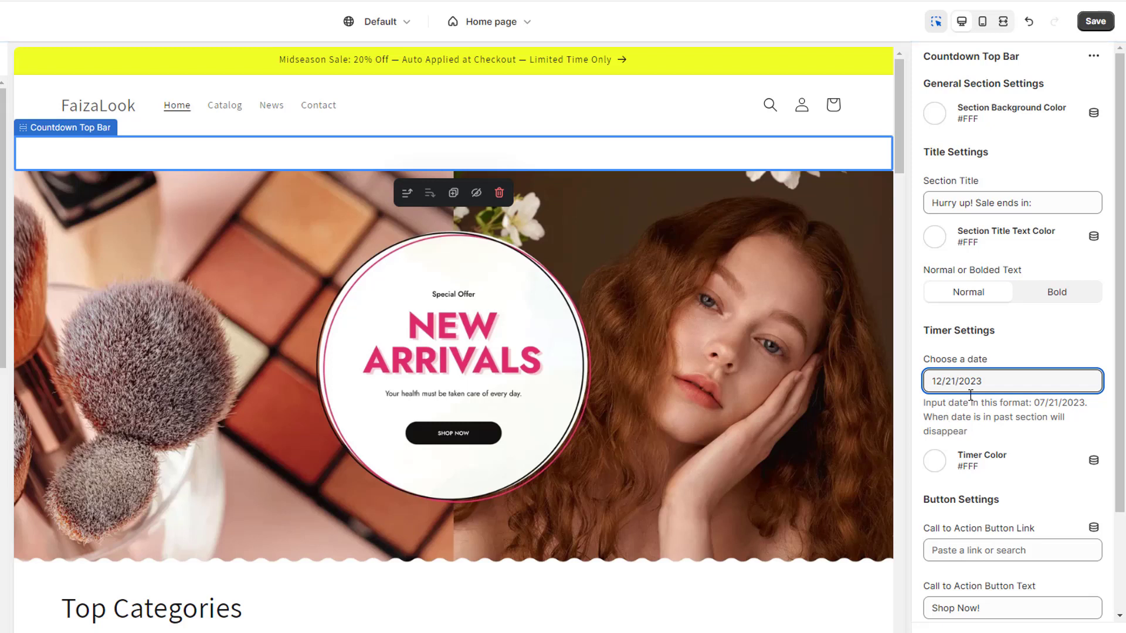
left_click(1022, 361)
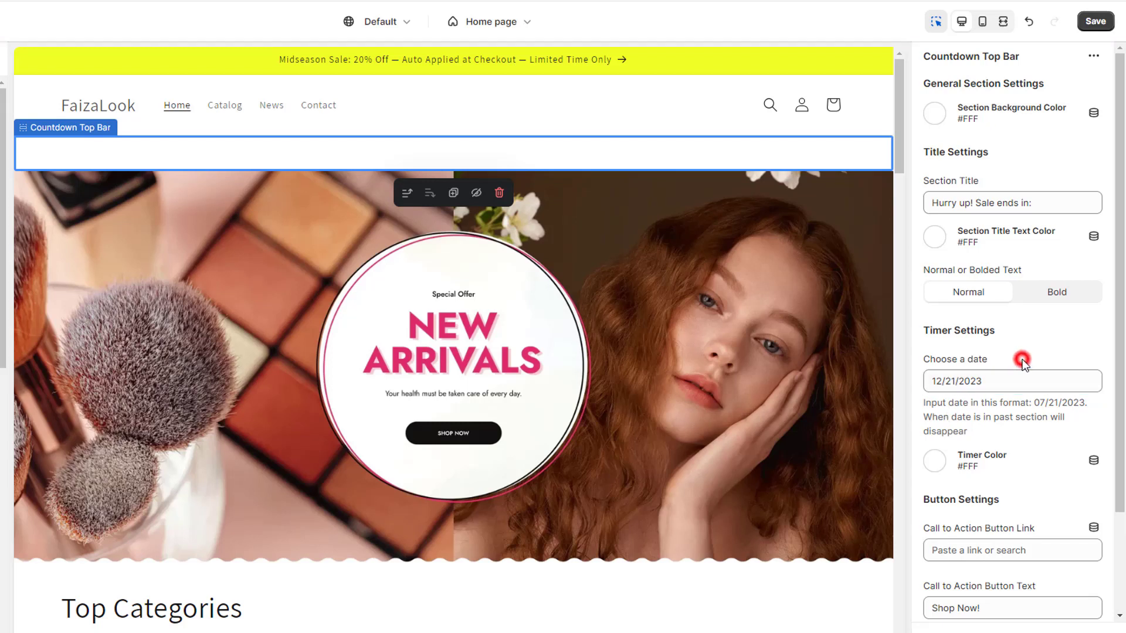
left_click(1093, 22)
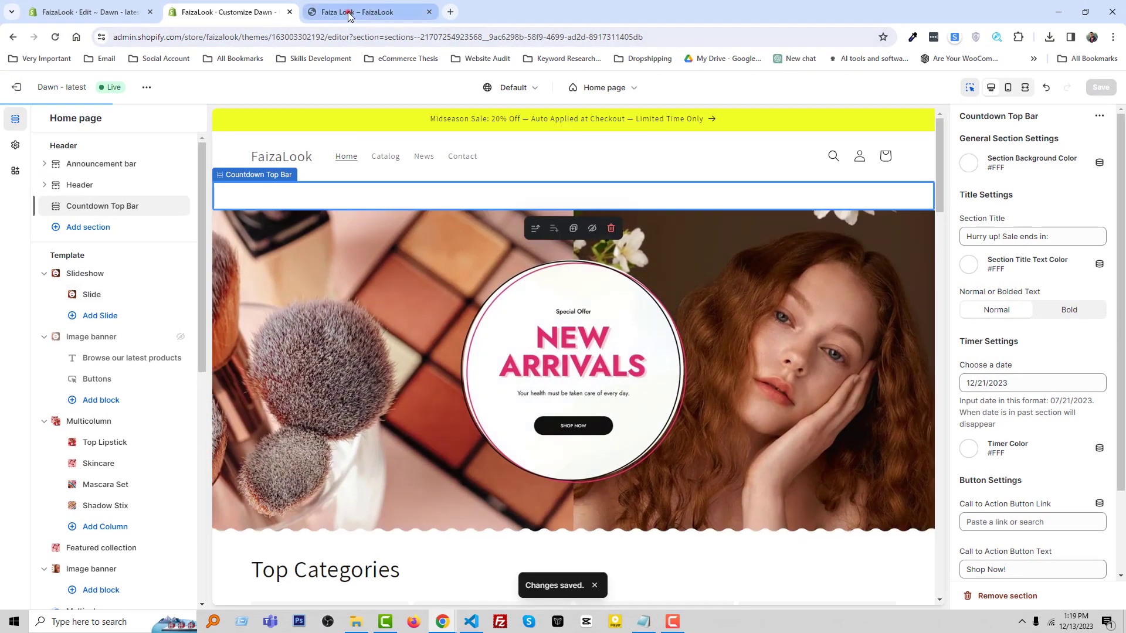
Reload the live storefront to show the 'Hurry up! Sale ends in:' countdown bar.
left_click(346, 12)
right_click(241, 175)
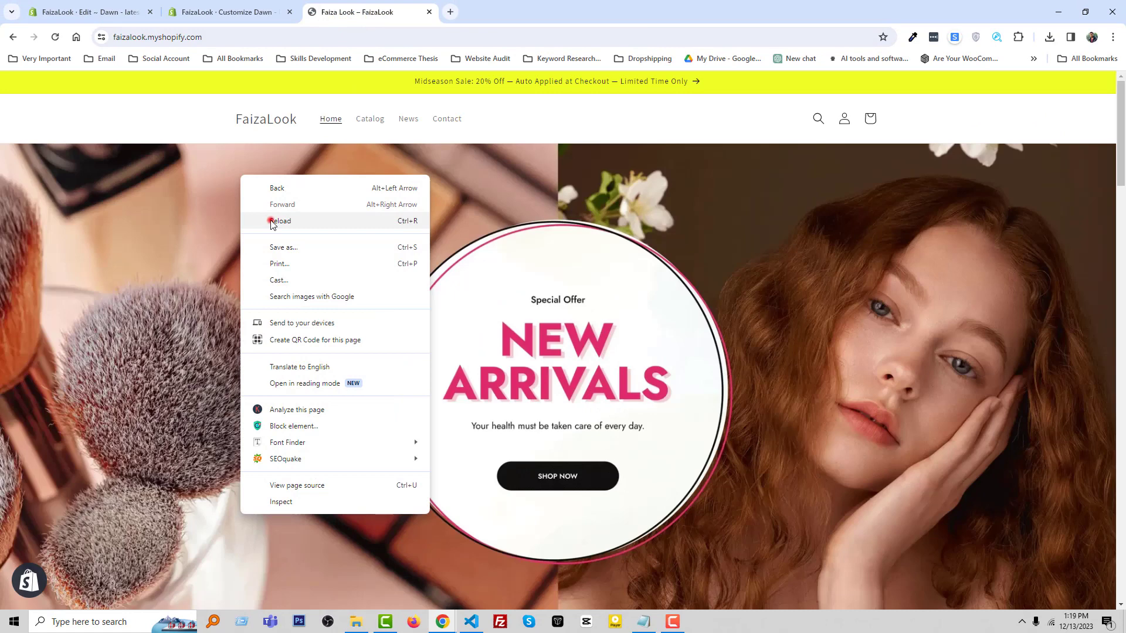
left_click(269, 219)
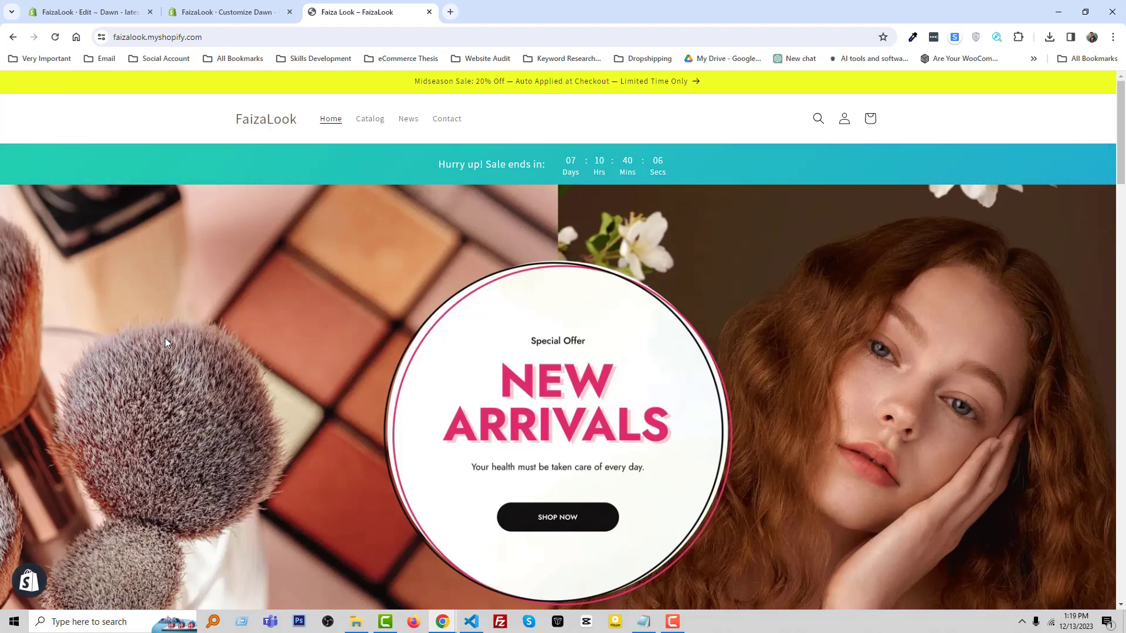
Link the Shop Now button to the Eye Sets - Super Shadow Kit product.
left_click(217, 7)
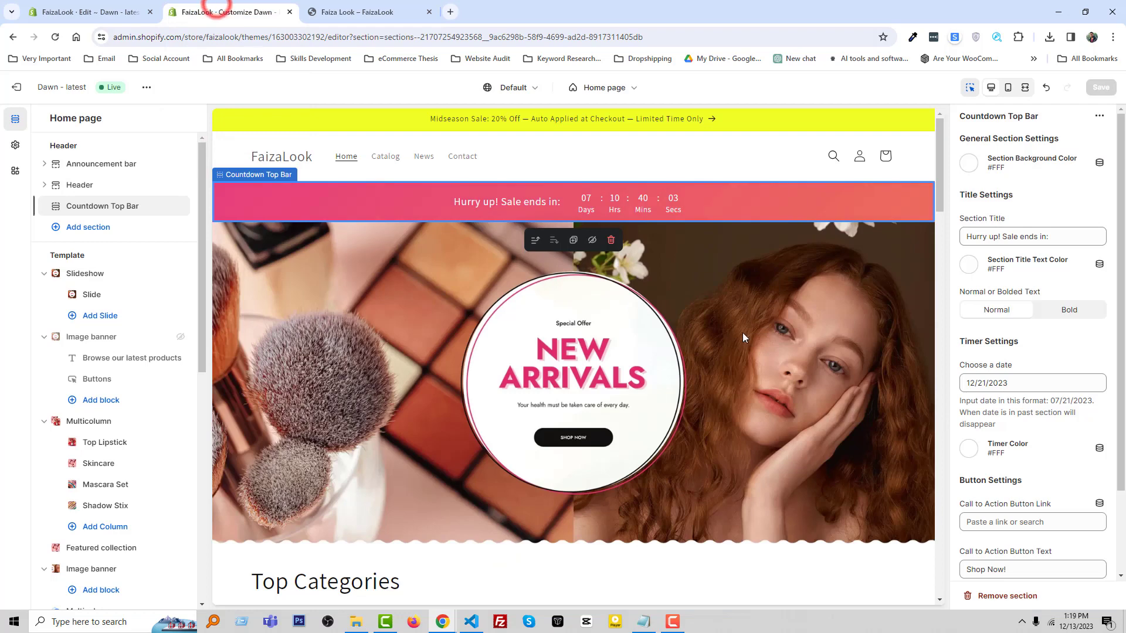
scroll(1074, 386, "down", 2)
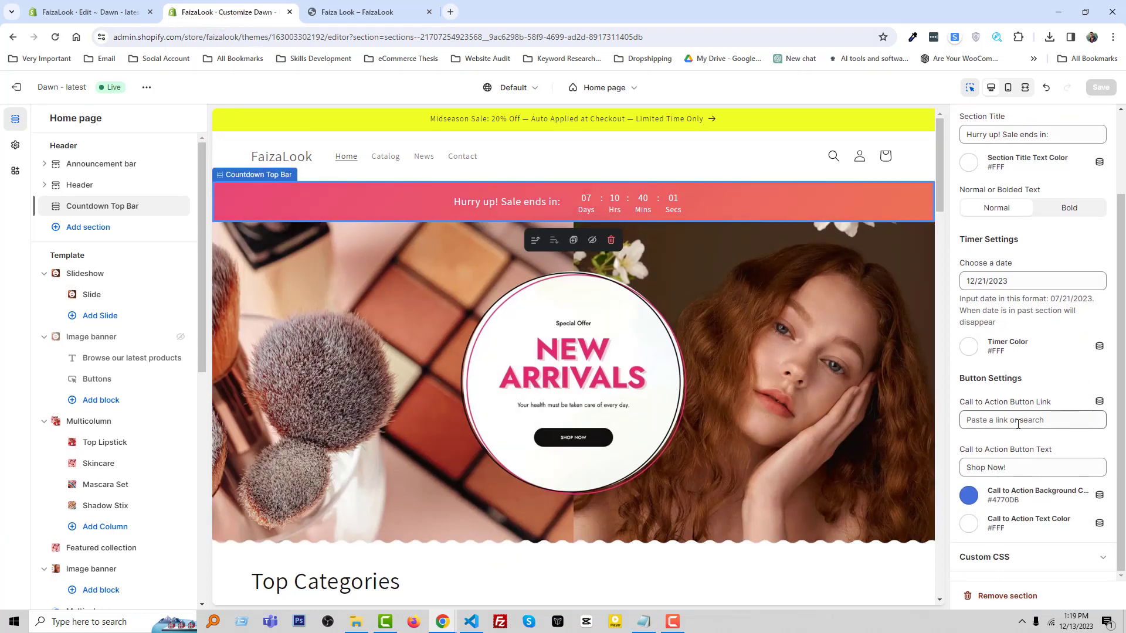
left_click(1018, 422)
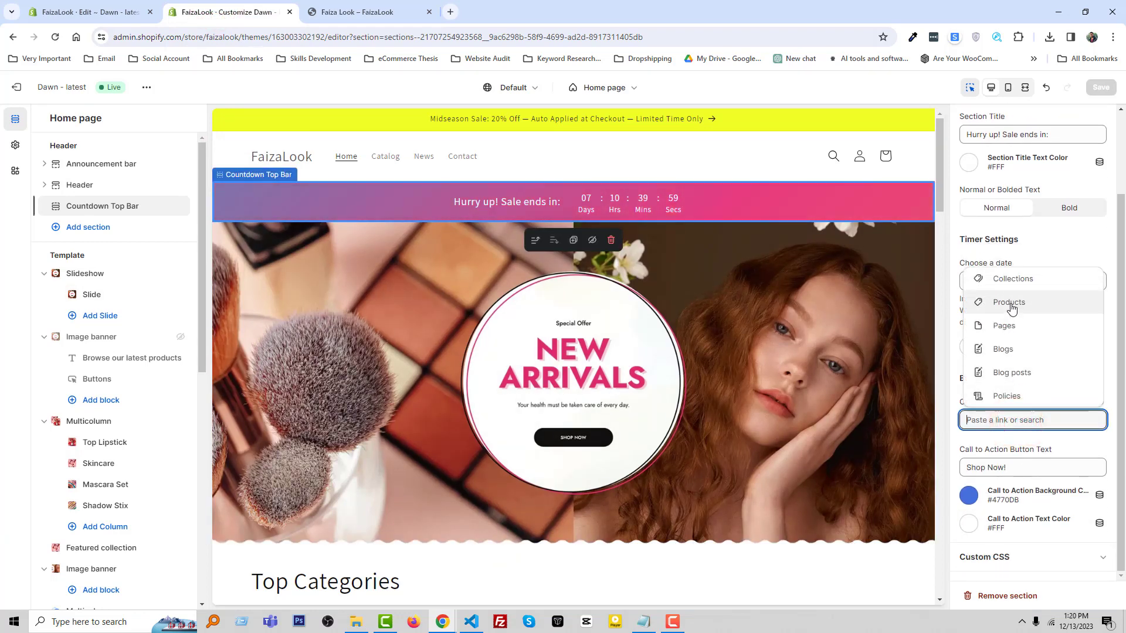
left_click(1011, 304)
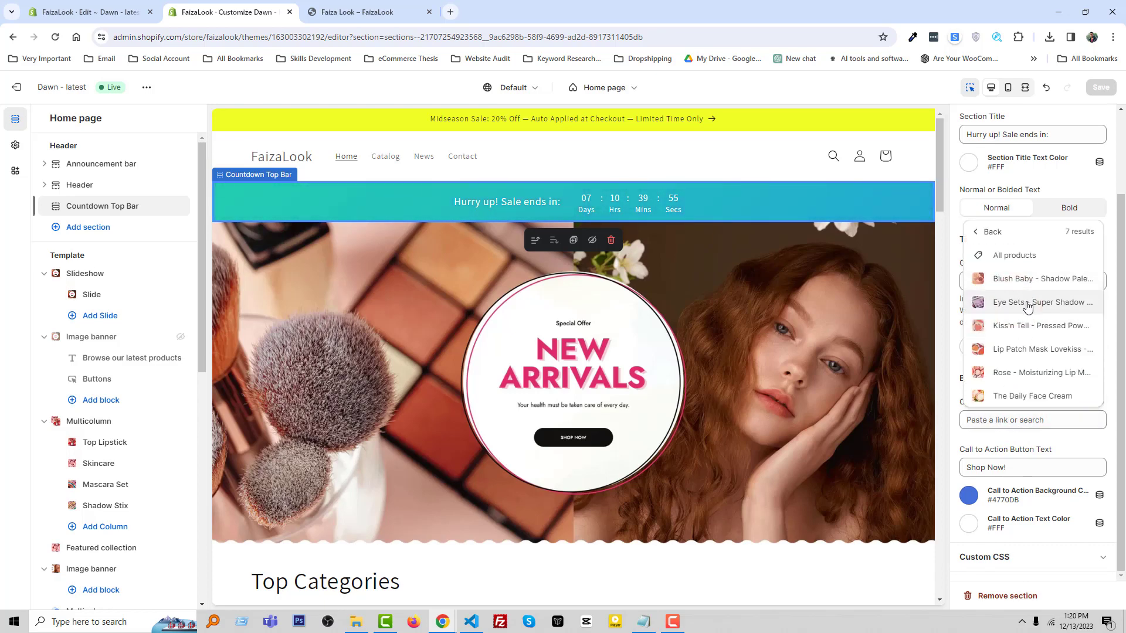
left_click(1027, 304)
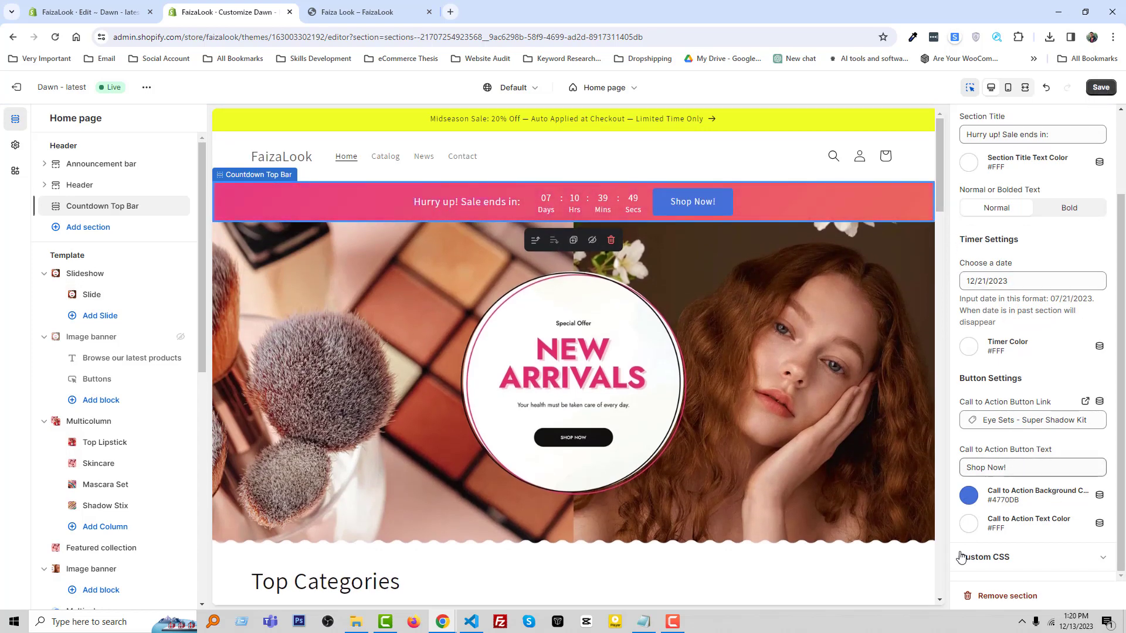
Set the button text colour to #F5F5F5 and background to red #DD1D1D, then save.
left_click(969, 495)
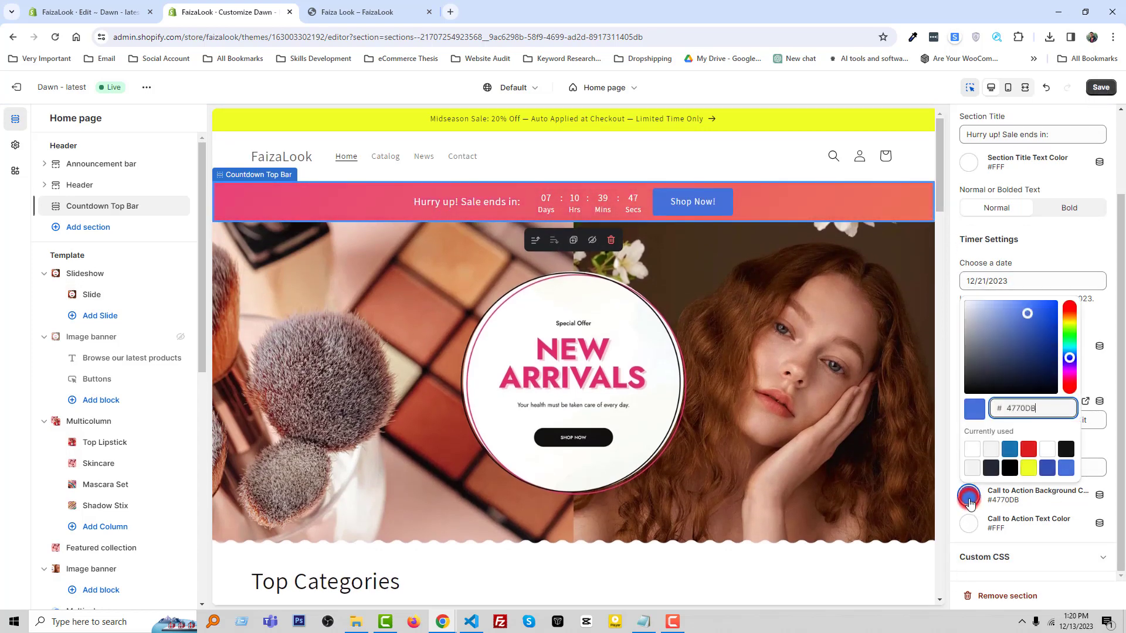
left_click(988, 449)
left_click(968, 523)
left_click(1055, 529)
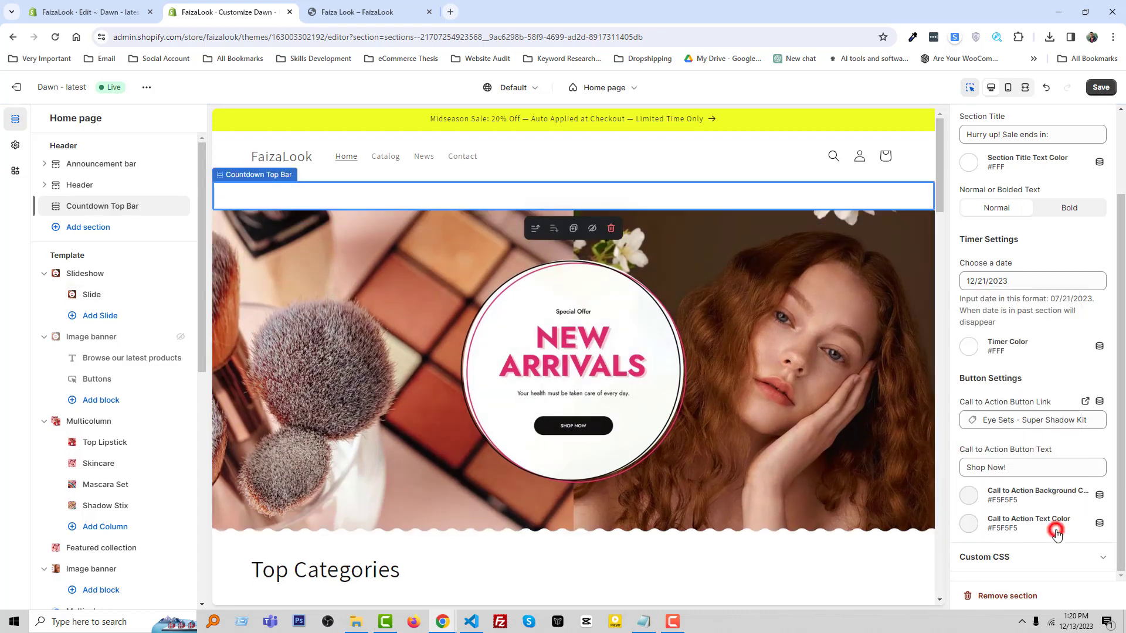
left_click(972, 499)
left_click(1028, 449)
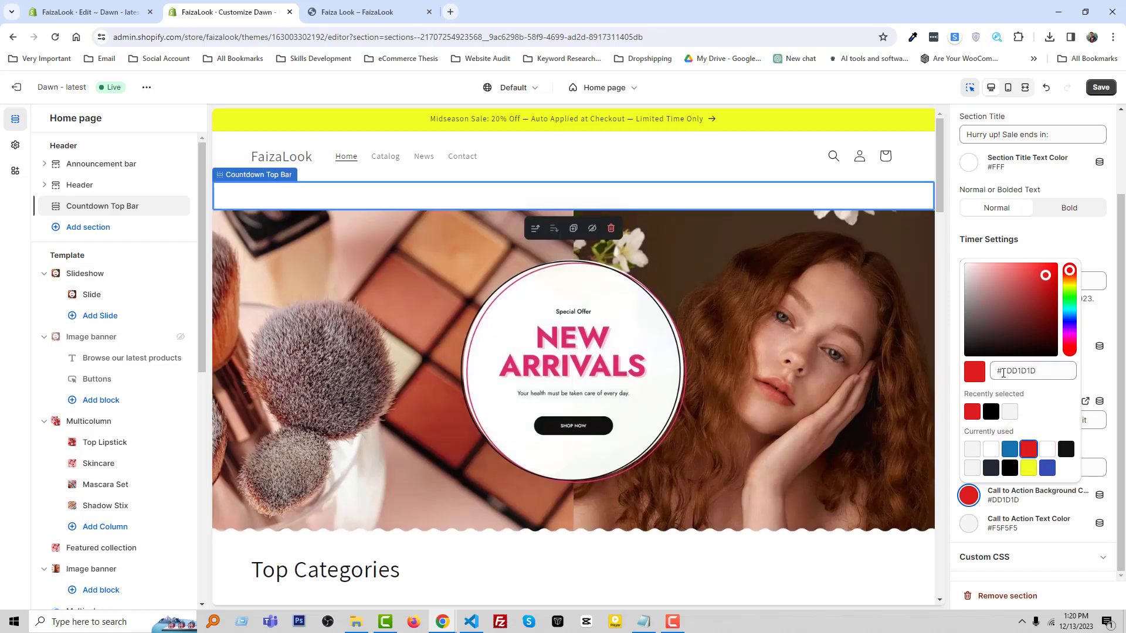
left_click(1054, 505)
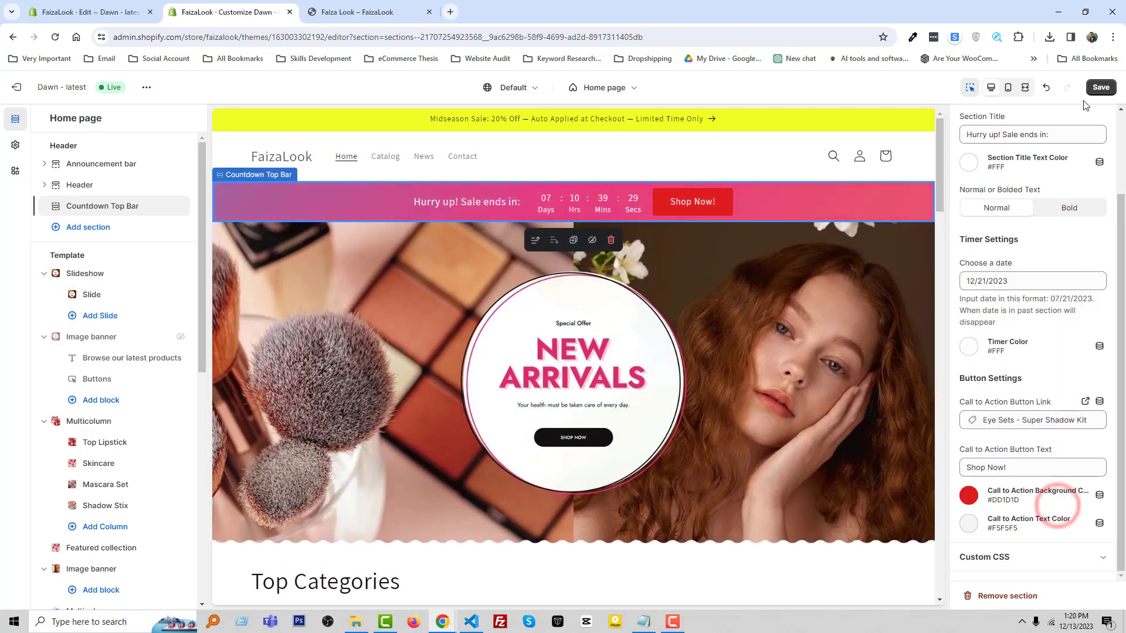
left_click(1104, 87)
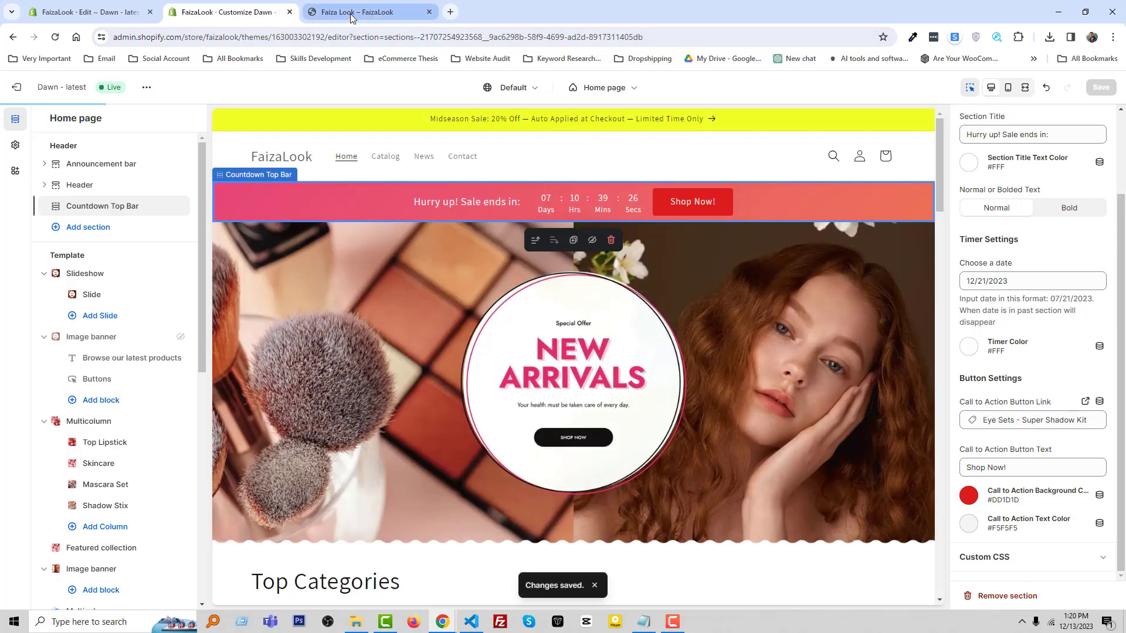
Reload the live storefront to see the red Shop Now button in the countdown bar.
left_click(350, 13)
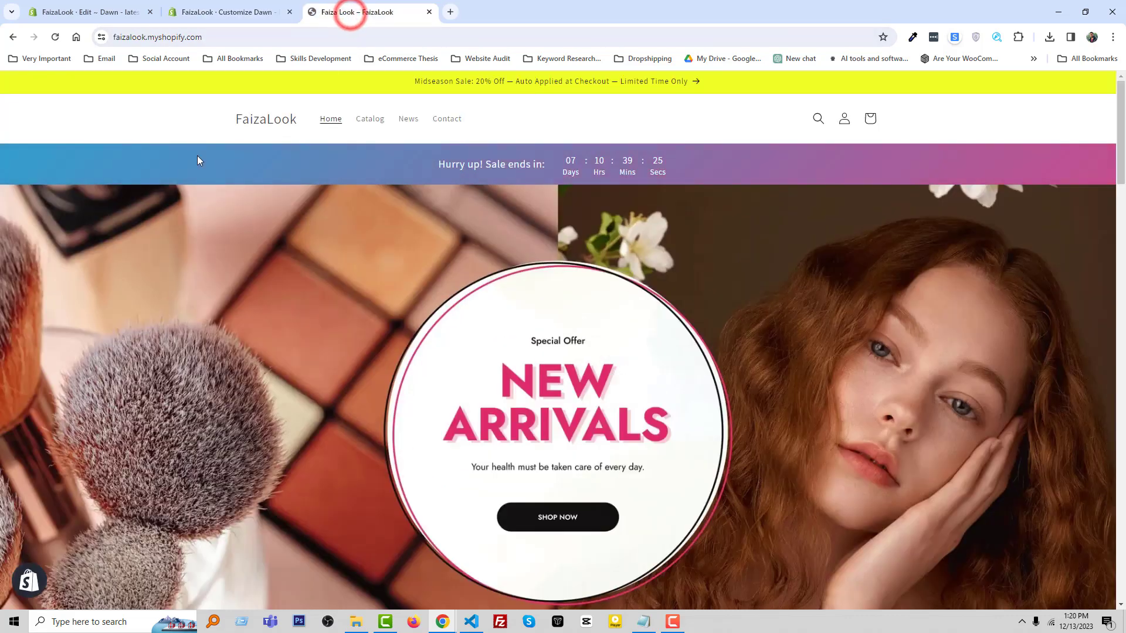
right_click(190, 155)
left_click(220, 195)
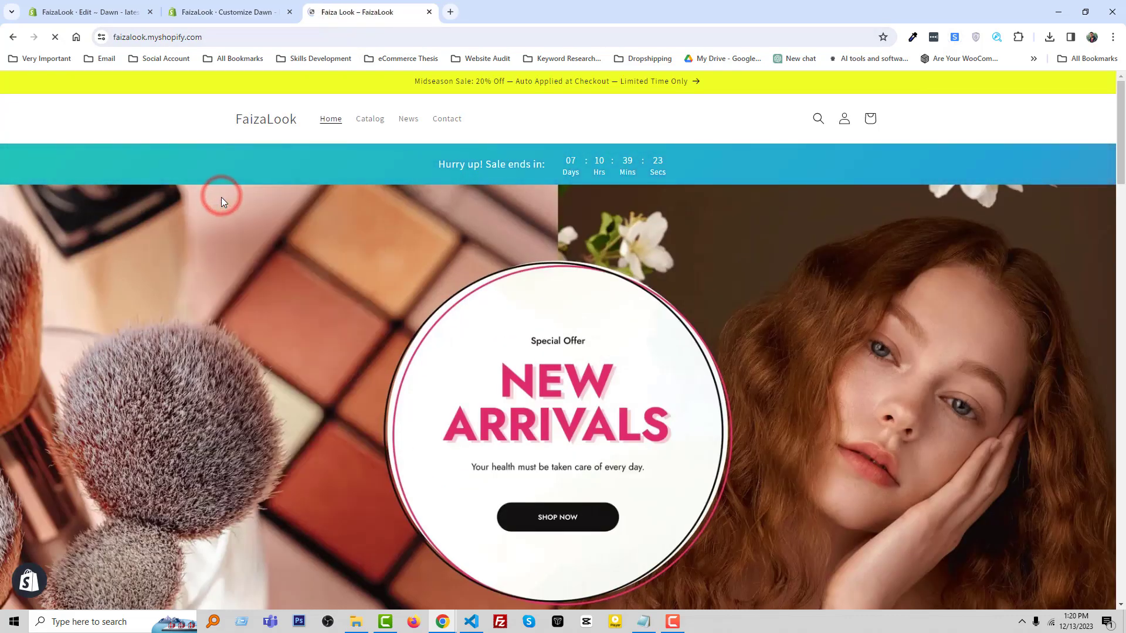